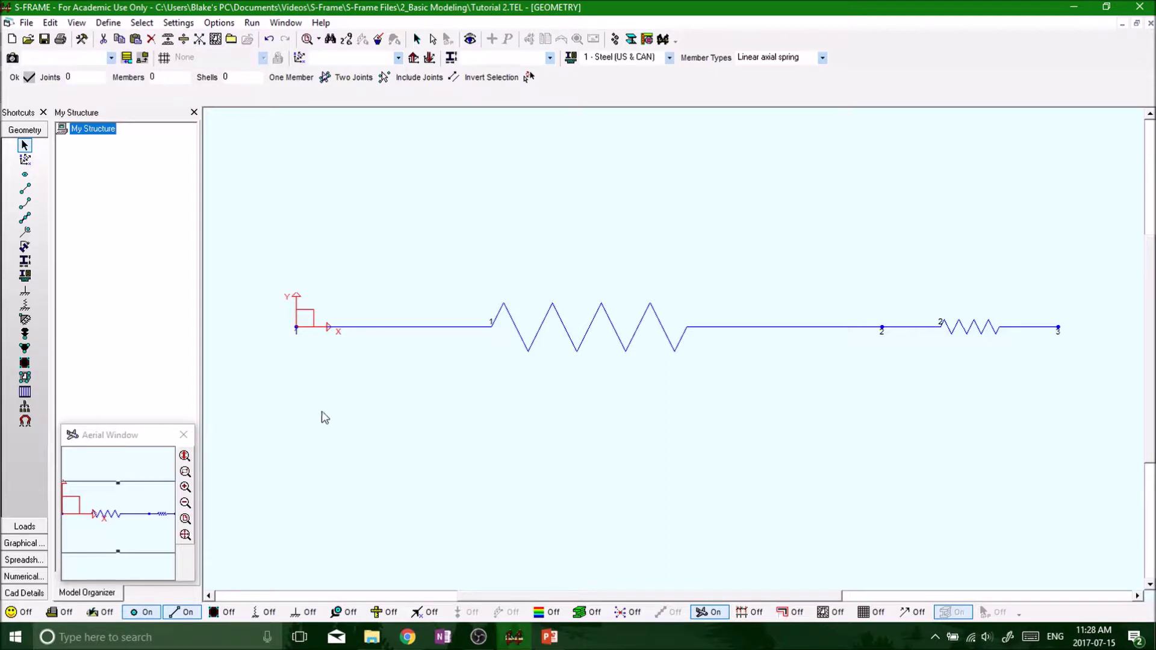
# - Display the joint support conditions on the spring model, then enter Loads mode for Case 1
pyautogui.click(24, 291)
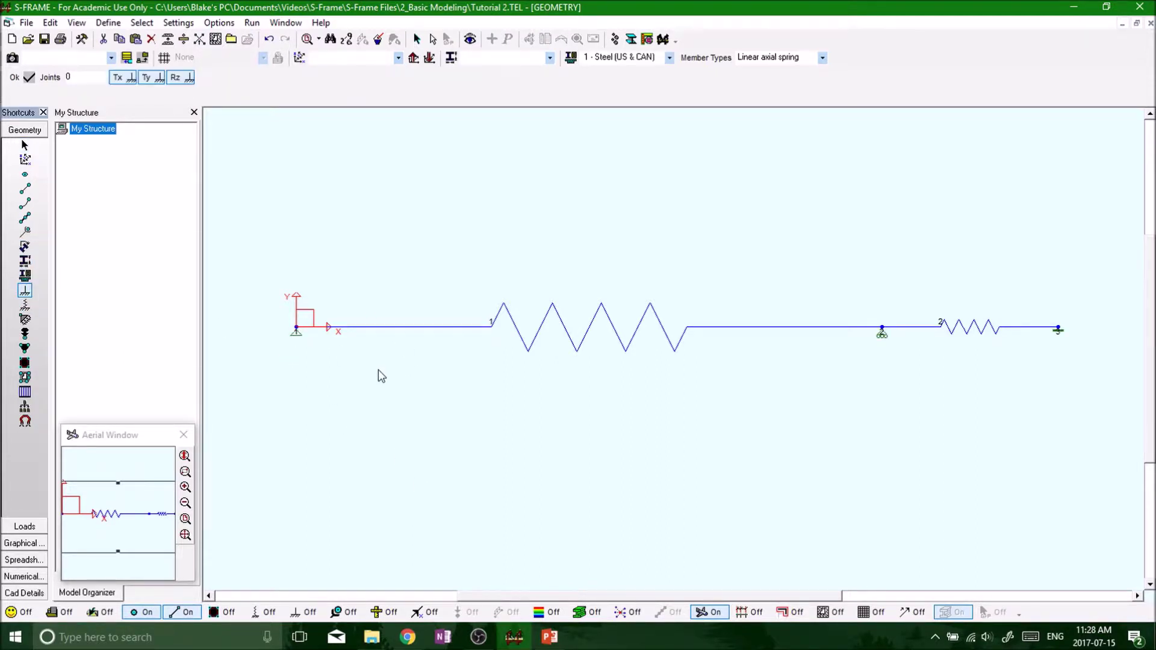
pyautogui.click(24, 527)
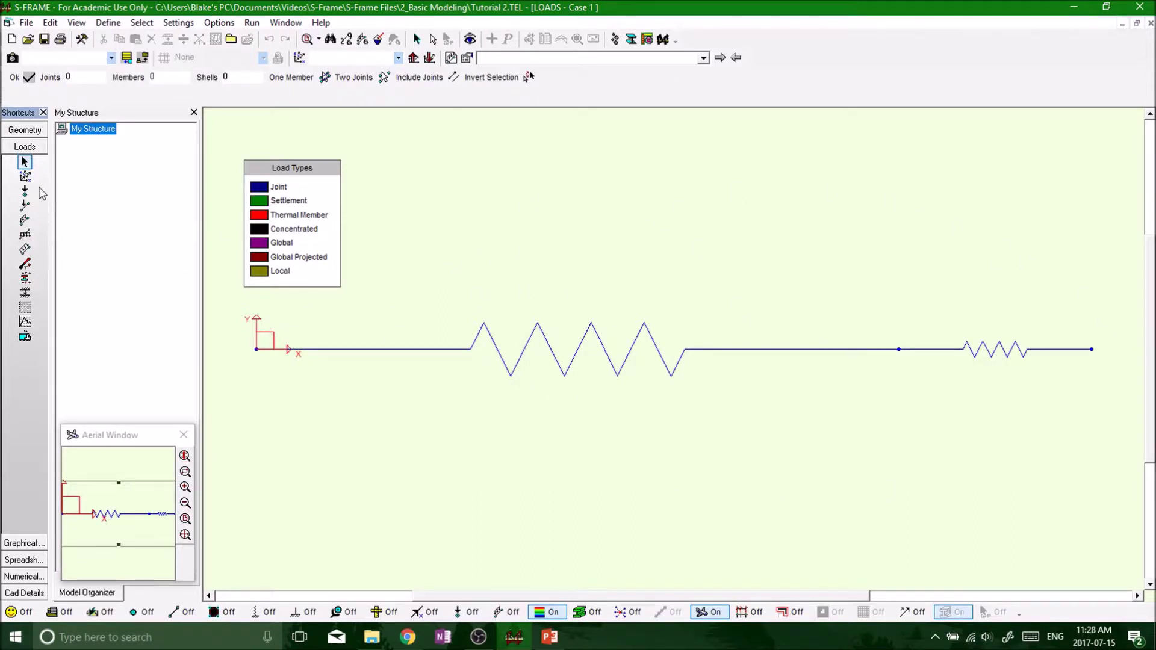
# - Start a joint load, showing its Direction, Magnitude and Scale Load fields
pyautogui.click(25, 191)
pyautogui.click(24, 192)
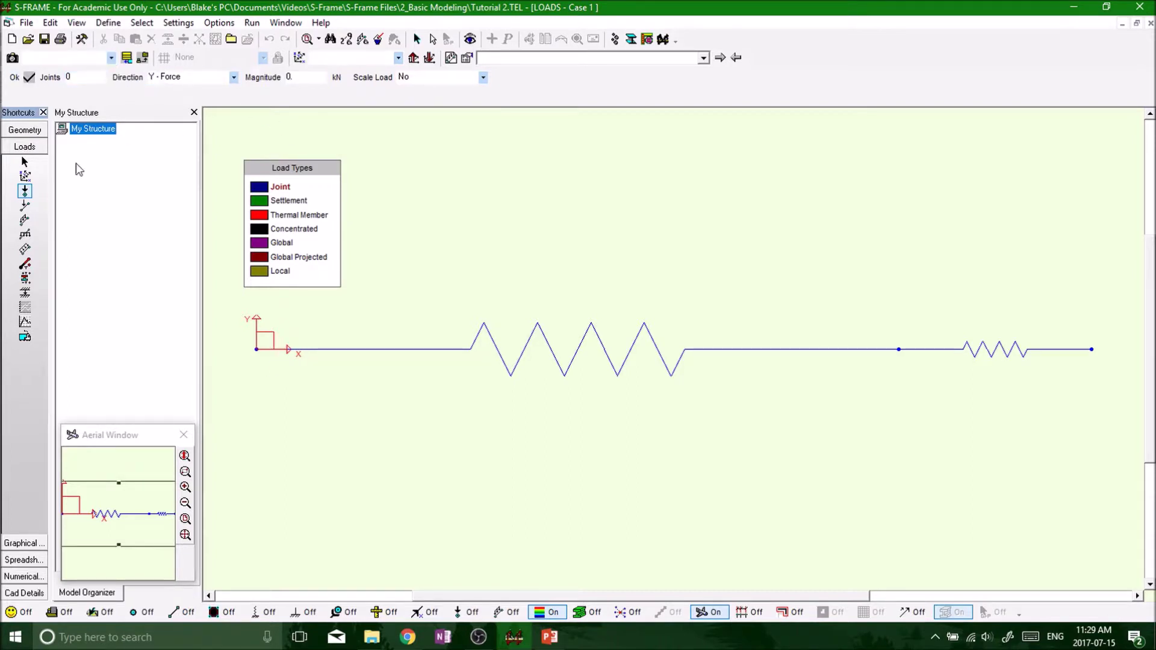
# - Target the joint load at joint 2 and turn on joint-number labels 1, 2 and 3
pyautogui.click(24, 162)
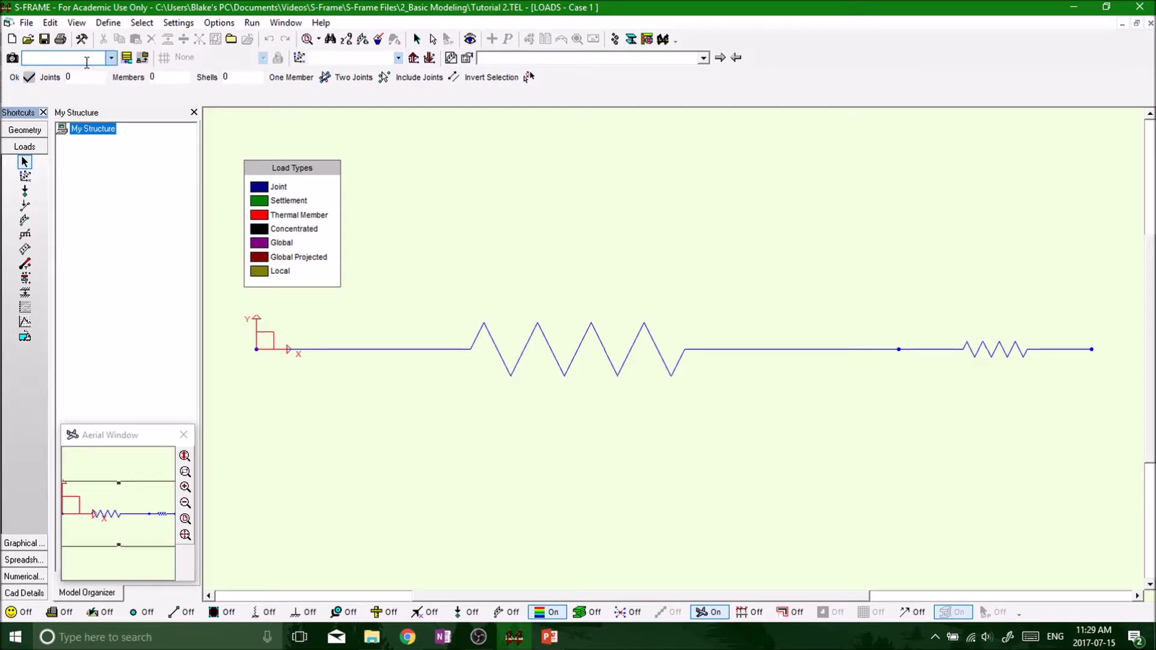
pyautogui.click(24, 191)
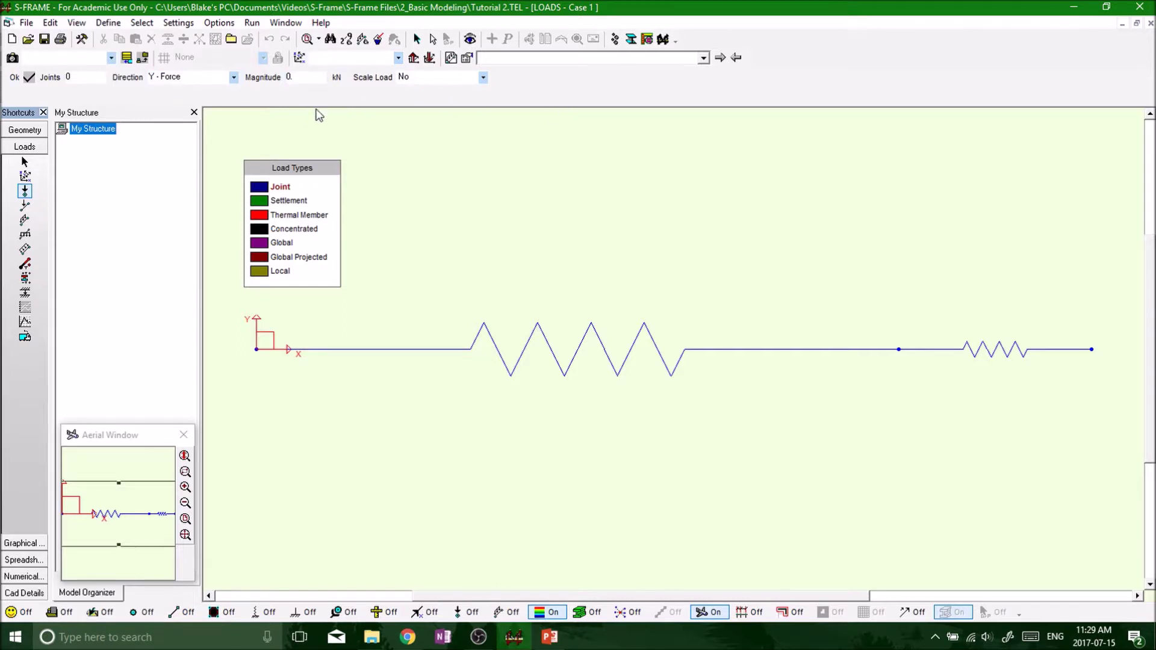
pyautogui.click(80, 77)
pyautogui.click(186, 76)
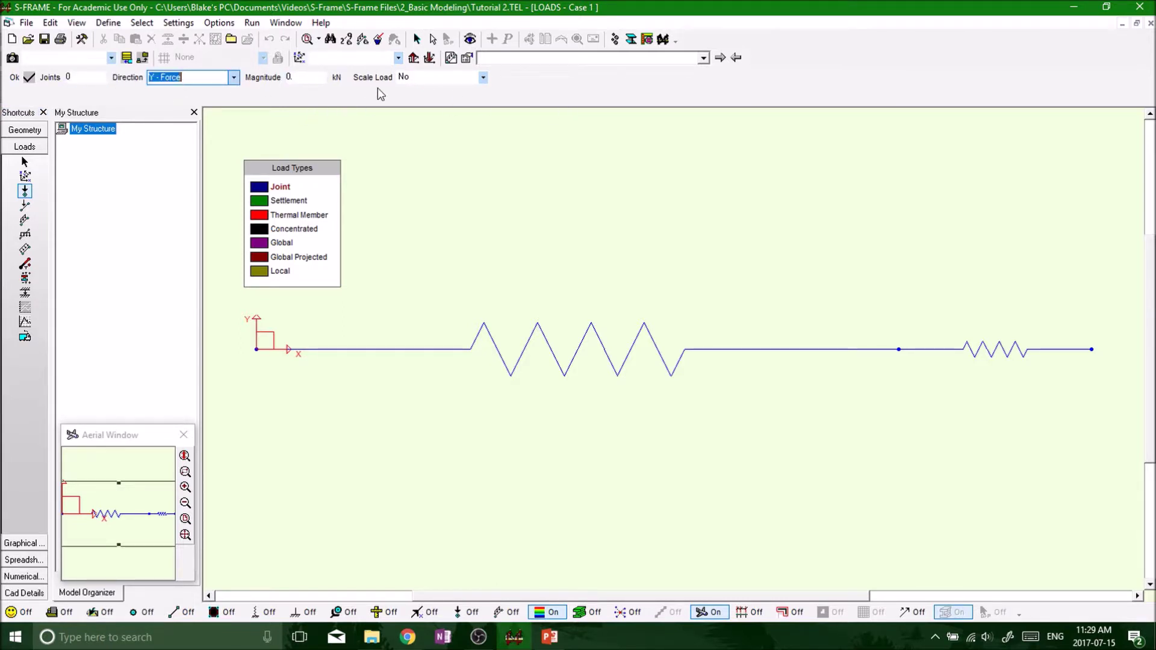
pyautogui.click(69, 78)
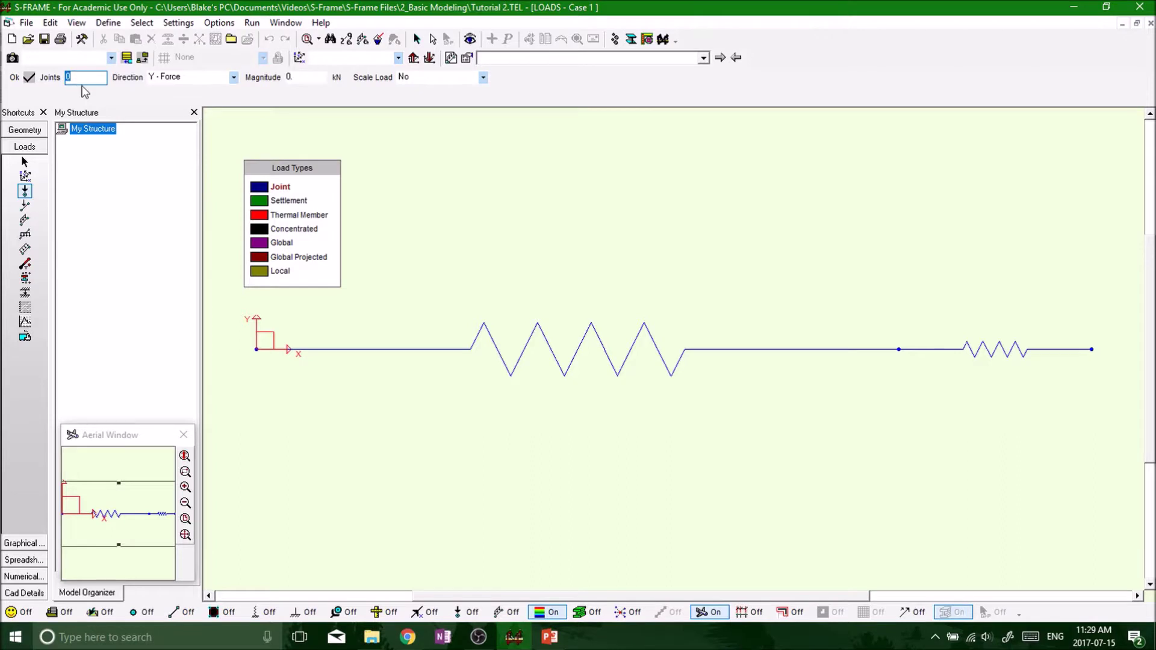
pyautogui.write('2')
pyautogui.click(143, 613)
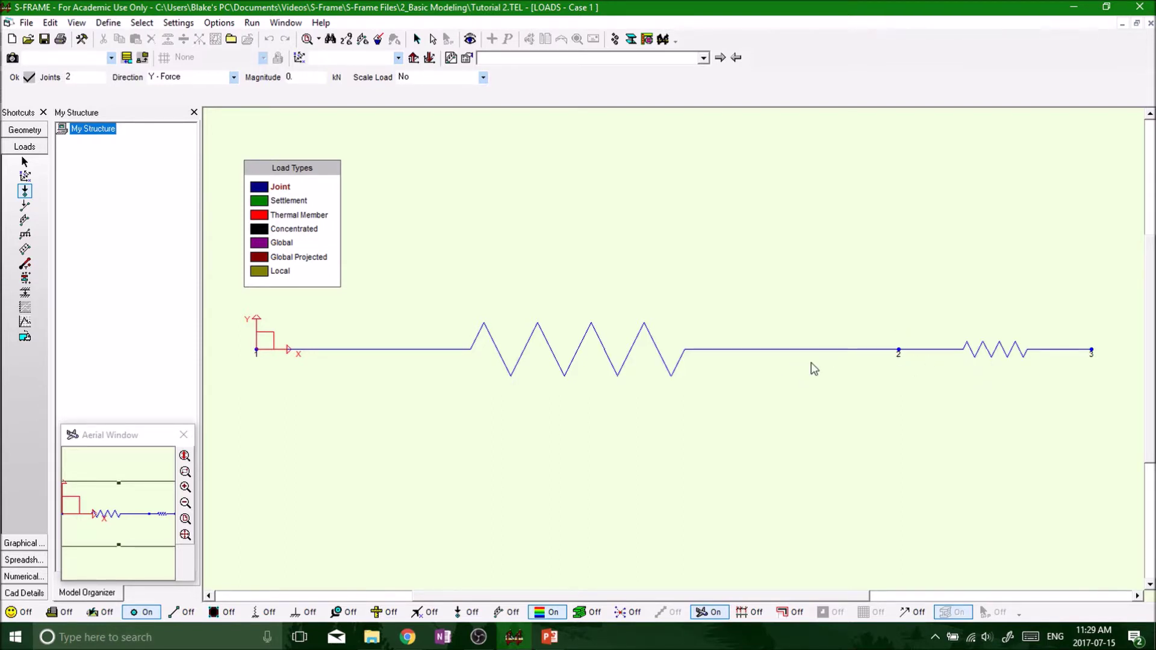
# - Set the joint 2 load direction to X - Force with a magnitude of 10 kN
pyautogui.click(89, 79)
pyautogui.press('Tab')
pyautogui.click(233, 77)
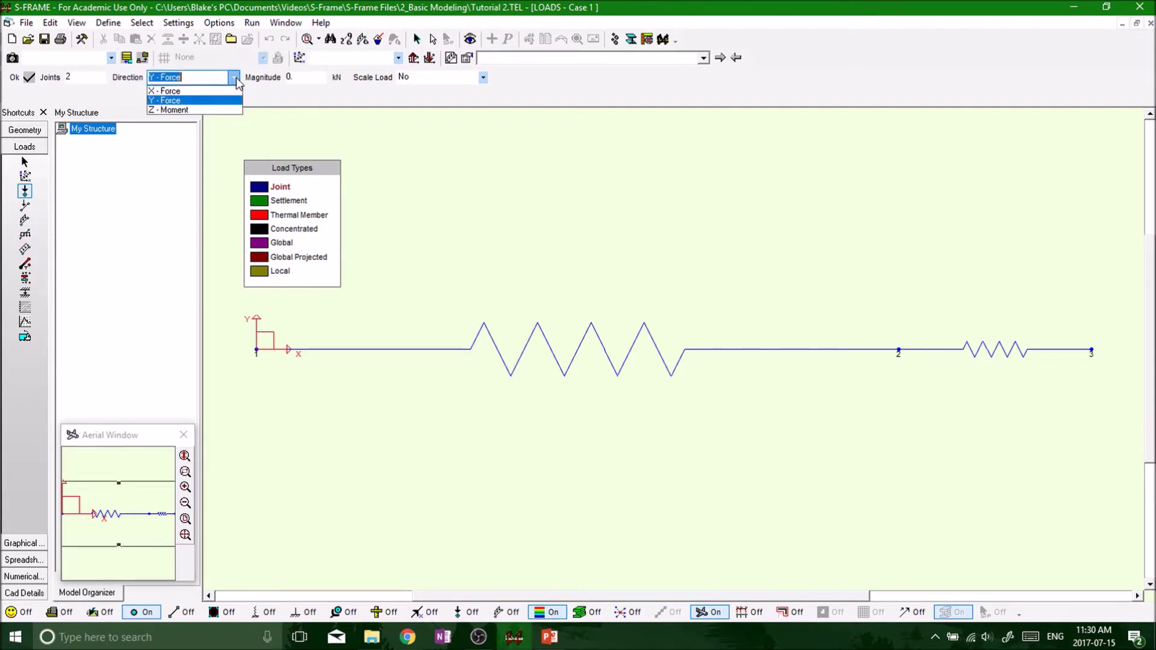
pyautogui.click(172, 91)
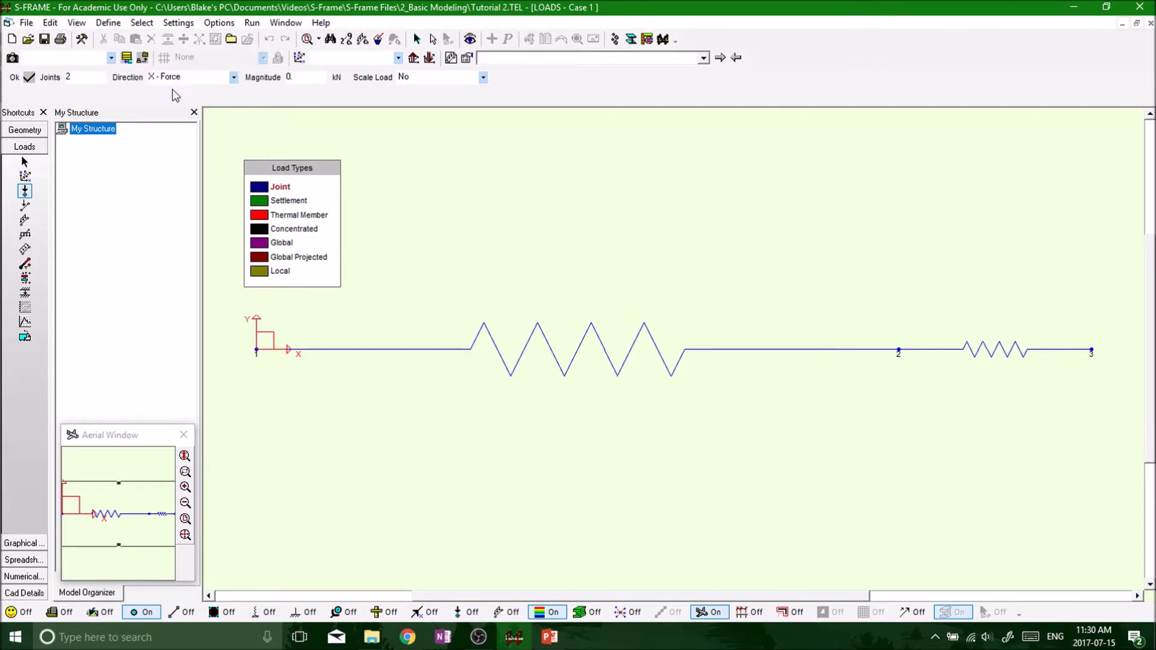
pyautogui.click(233, 77)
pyautogui.click(203, 92)
pyautogui.press('Tab')
pyautogui.press('Tab')
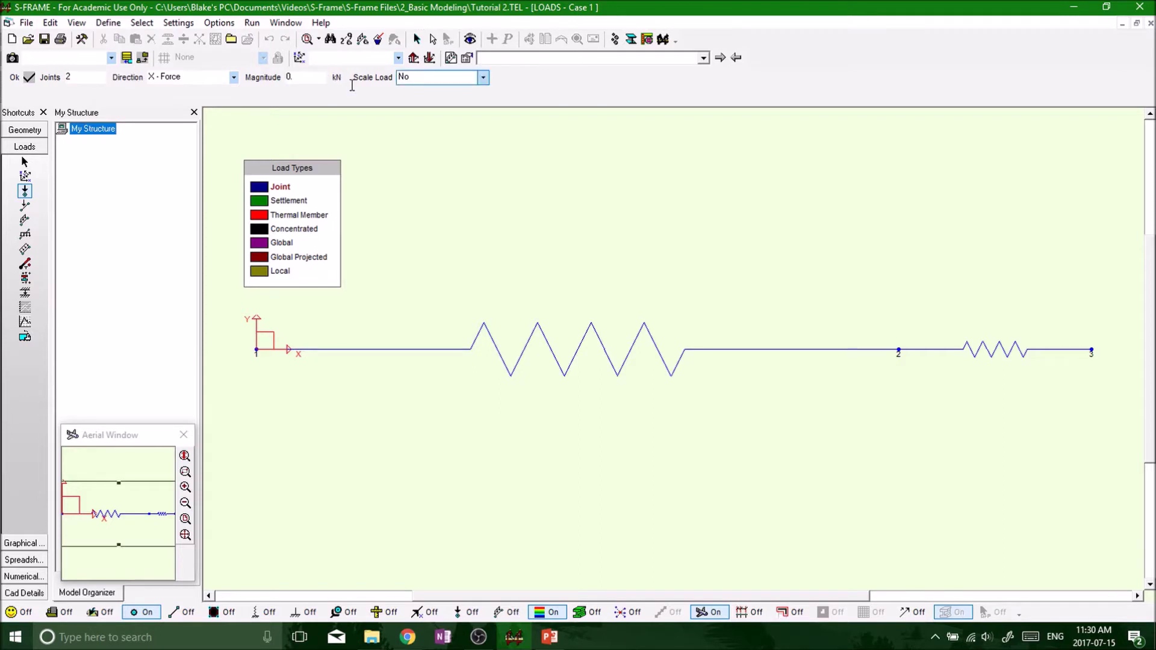
pyautogui.click(307, 77)
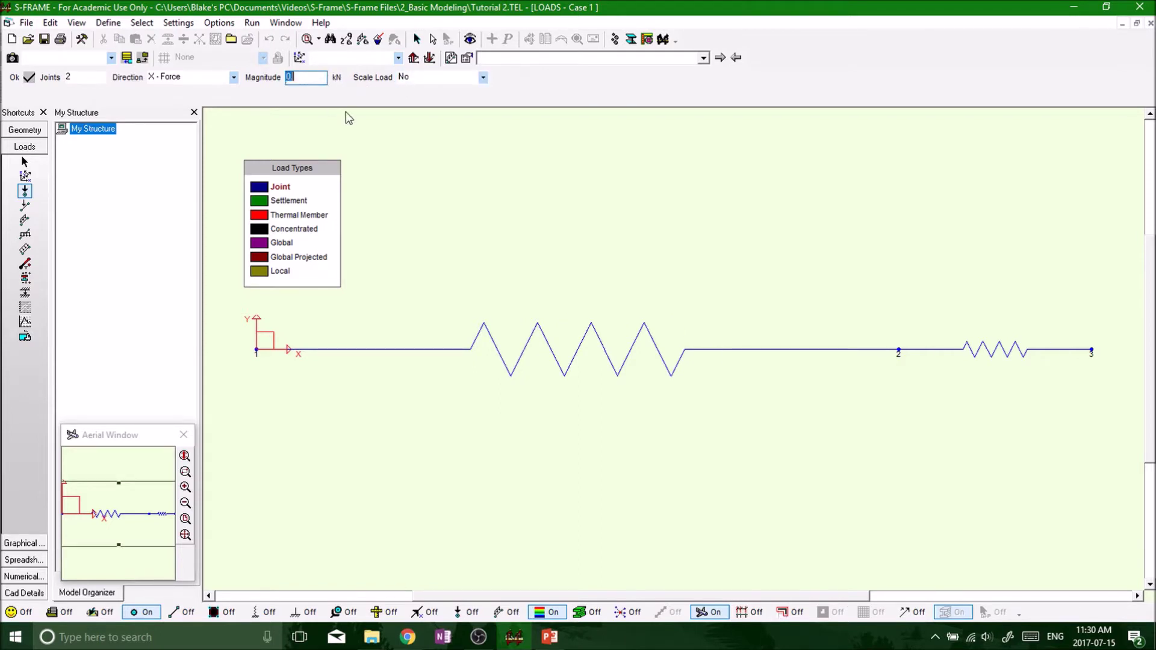
pyautogui.write('10')
pyautogui.click(397, 77)
# - Apply the 10 kN X load at joint 2, then reapply it as -10 kN
pyautogui.click(20, 80)
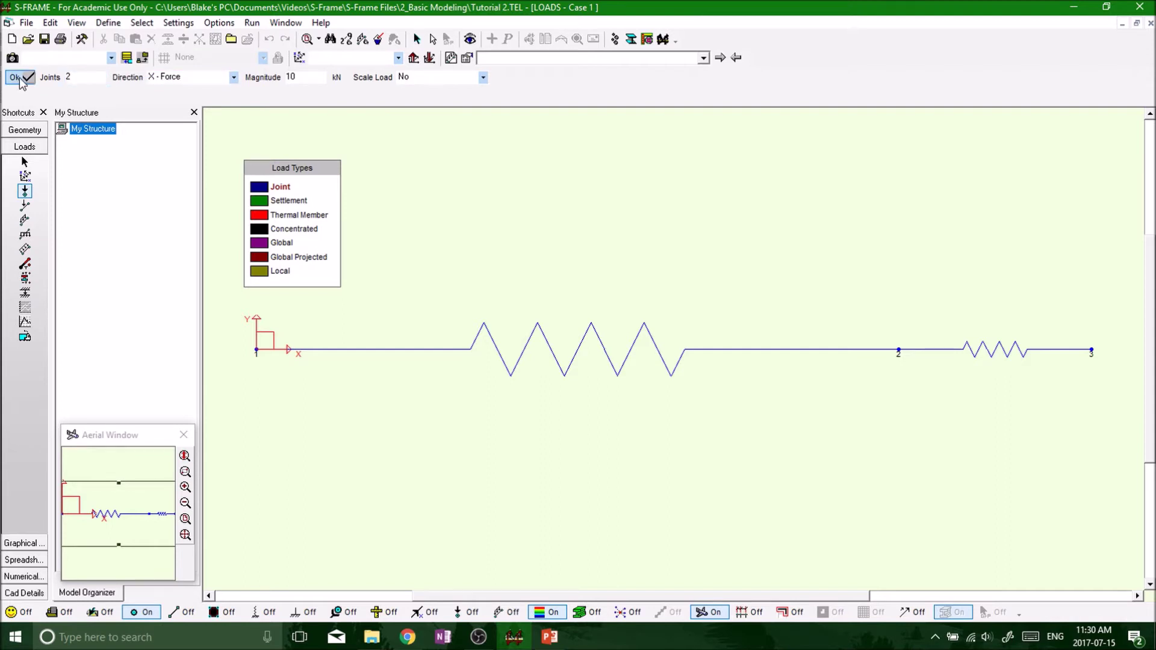
pyautogui.click(18, 79)
pyautogui.click(323, 77)
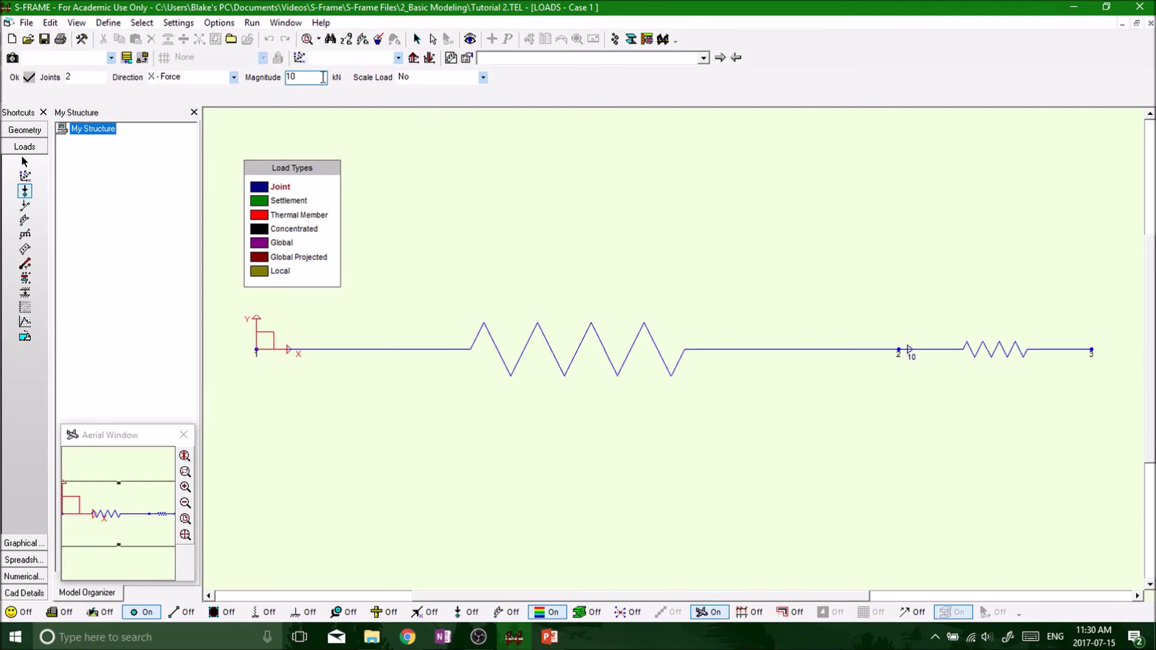
pyautogui.doubleClick(308, 77)
pyautogui.write('-10')
pyautogui.click(18, 78)
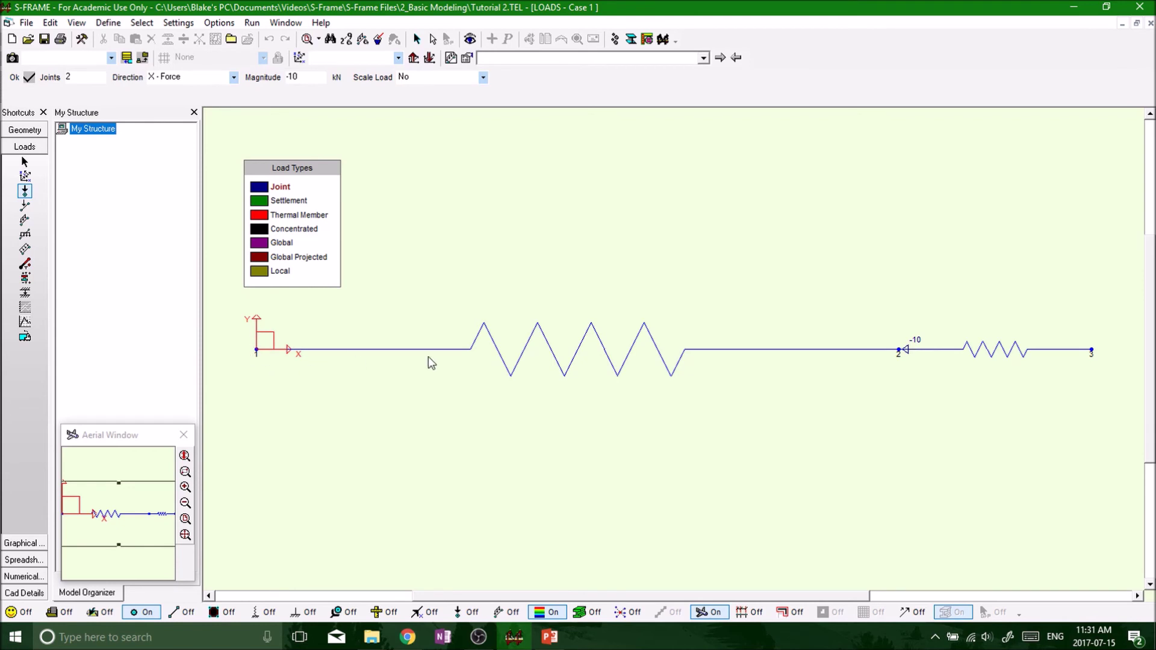
# - Change the joint 2 load back to +10 kN and reapply it
pyautogui.click(308, 76)
pyautogui.write('10')
pyautogui.click(16, 79)
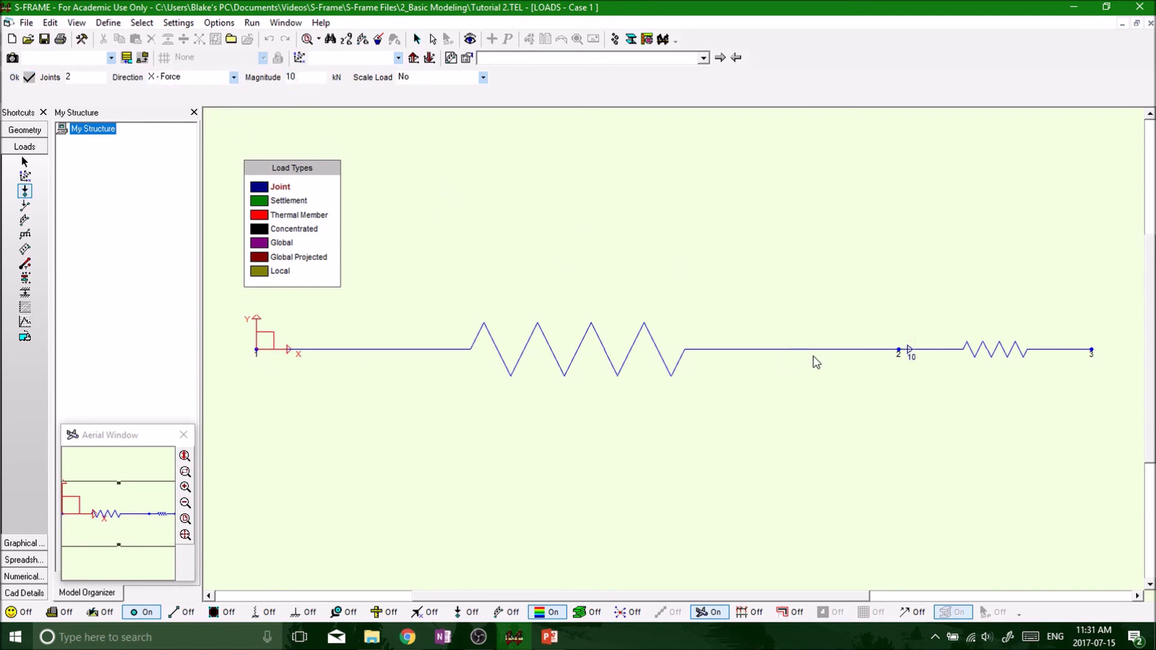